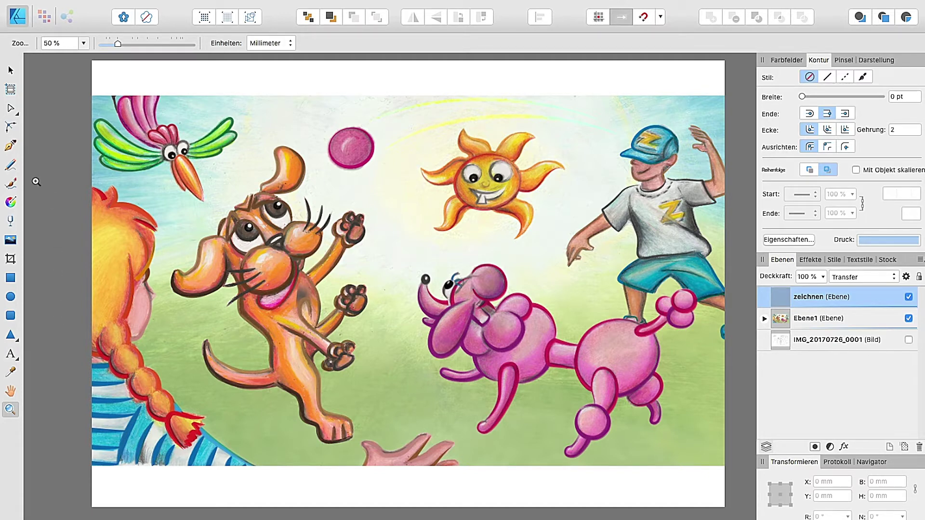
# Switch to the Pen Tool and hide the finished coloured artwork layer Ebene1
pyautogui.click(10, 149)
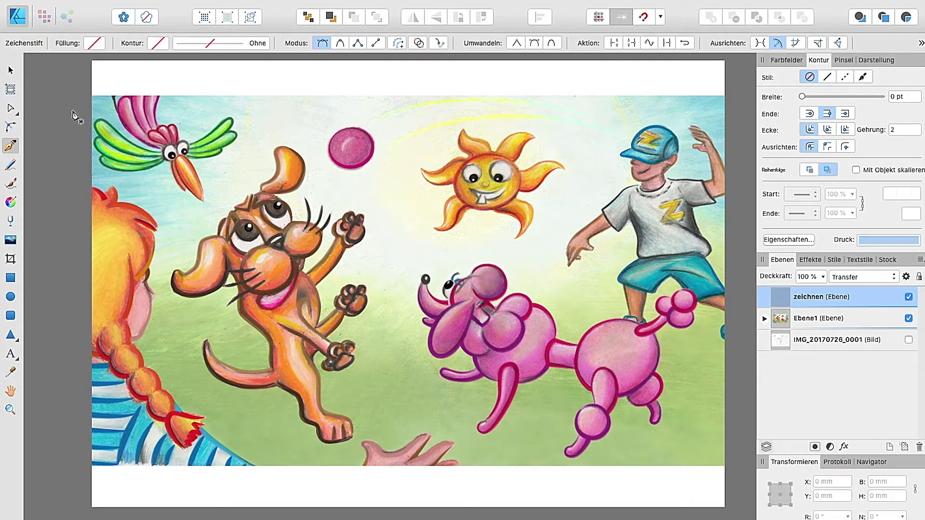
pyautogui.click(909, 318)
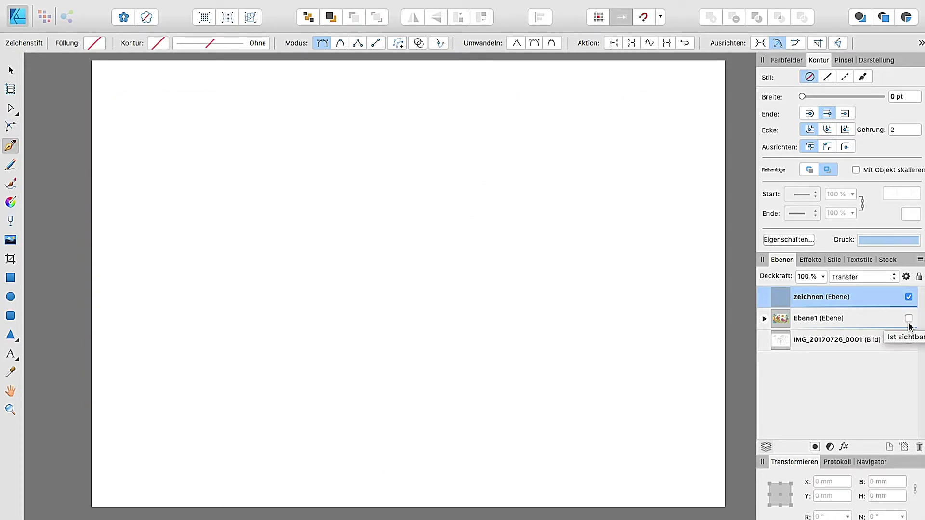
# Show the pencil sketch layer IMG_20170726_0001 and make zeichnen the drawing target layer
pyautogui.click(909, 340)
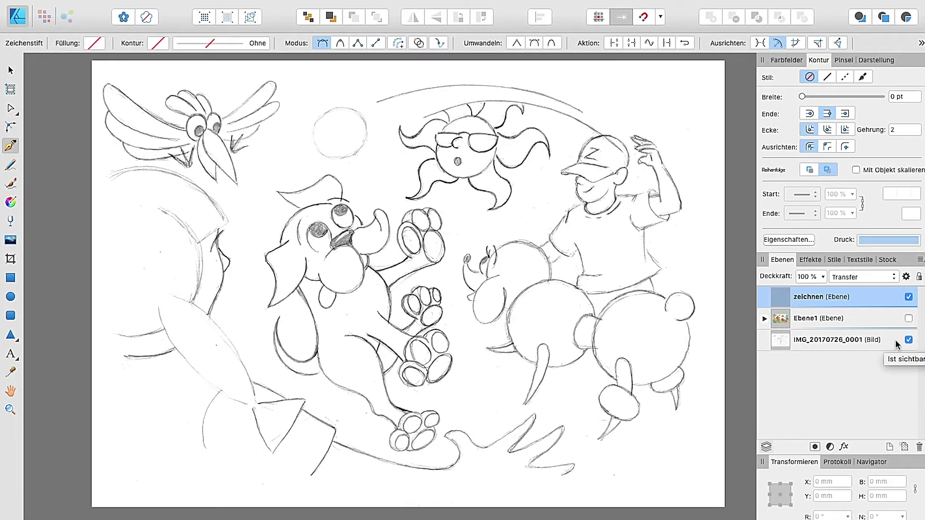
pyautogui.click(857, 341)
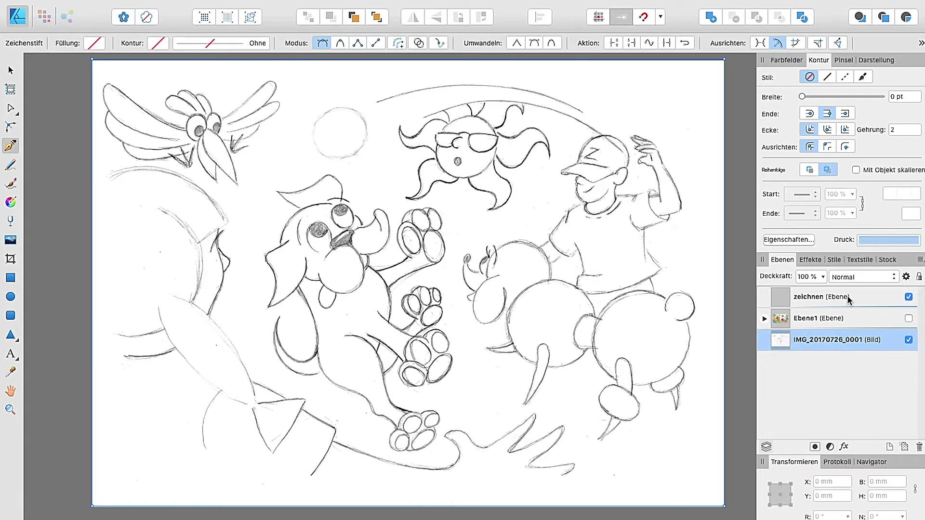
pyautogui.click(866, 299)
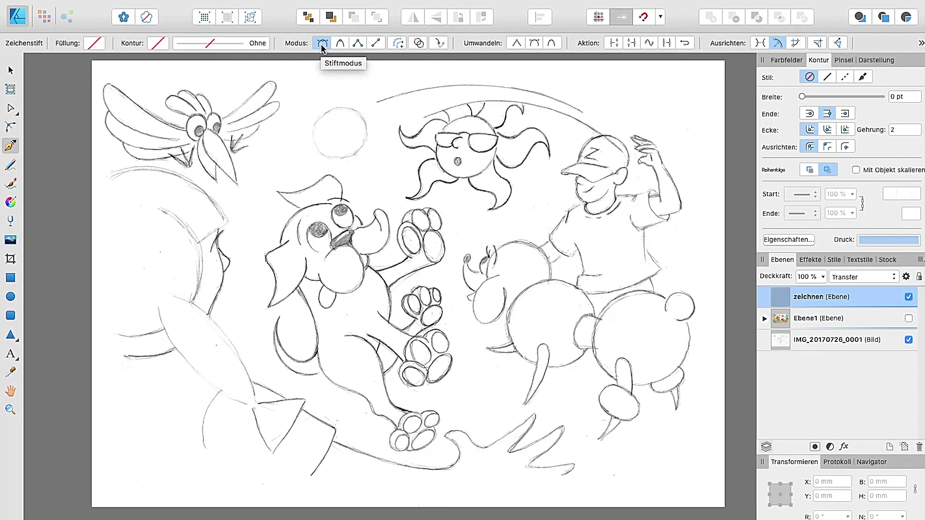
# Zoom in on the sketched sun and pan to centre it with its rays
pyautogui.hotkey('ctrl', '+')
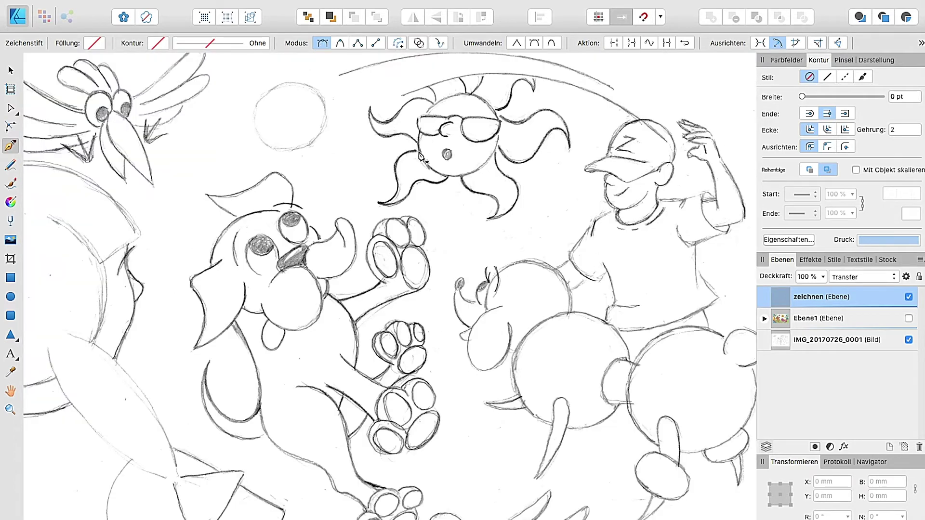
pyautogui.click(11, 408)
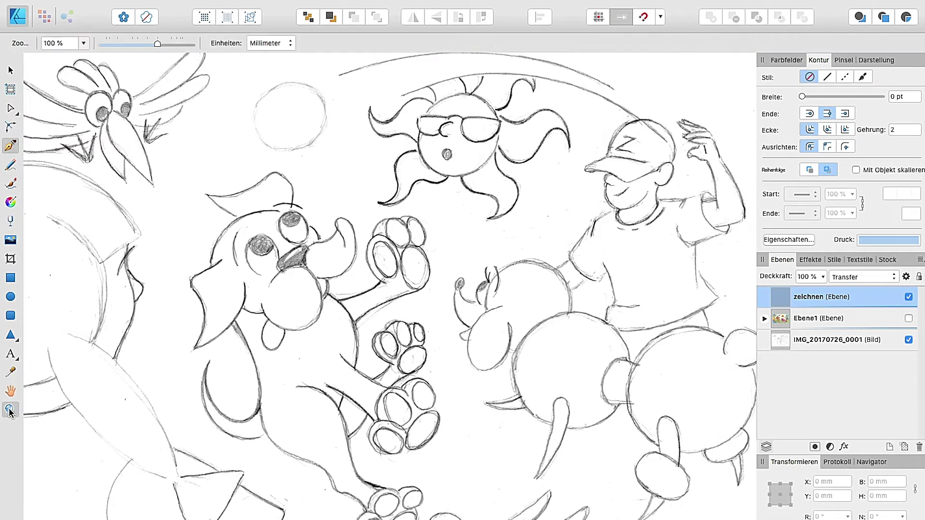
pyautogui.click(477, 144)
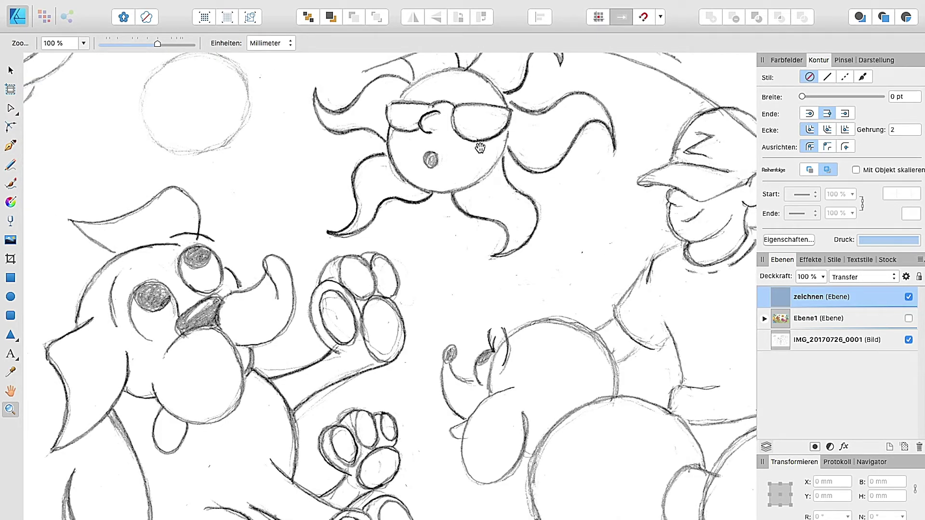
pyautogui.moveTo(481, 150); pyautogui.dragTo(454, 215)
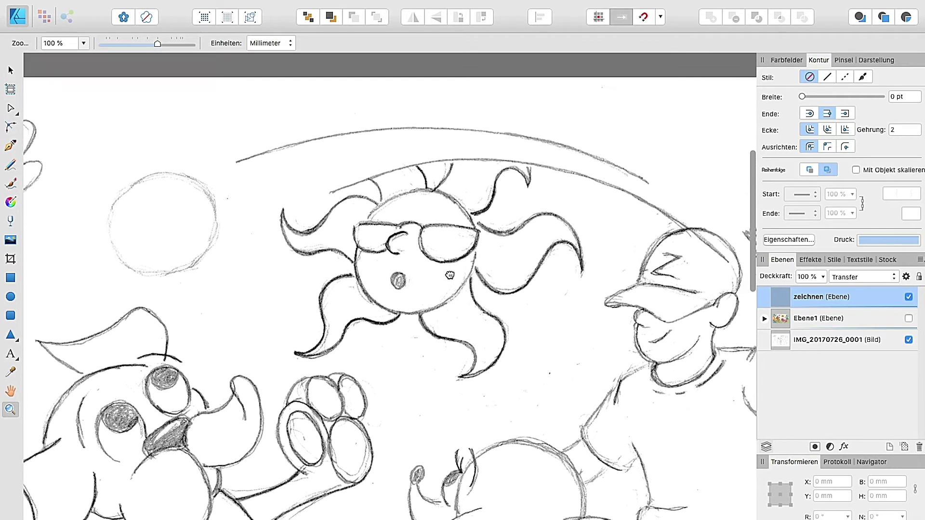
pyautogui.moveTo(454, 215)
pyautogui.mouseDown()
pyautogui.moveTo(406, 274)
pyautogui.moveTo(388, 271)
pyautogui.mouseUp()
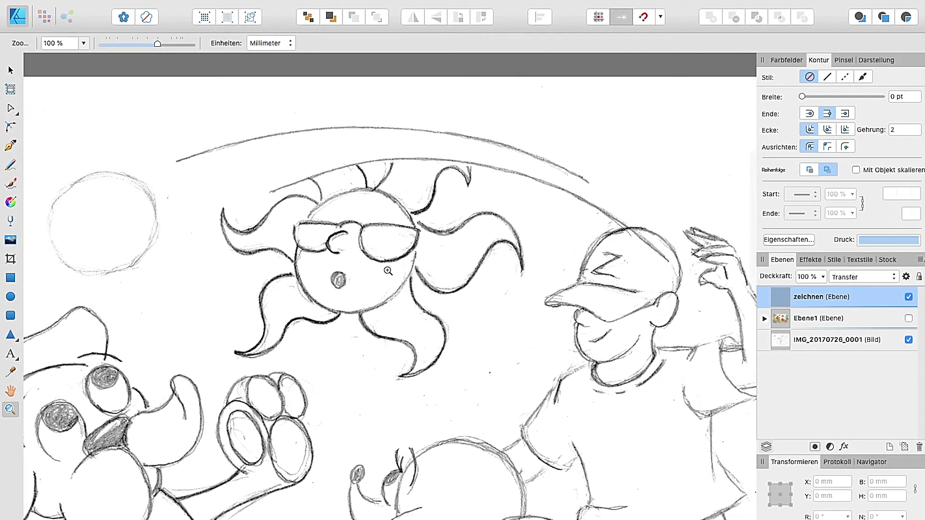
pyautogui.click(7, 148)
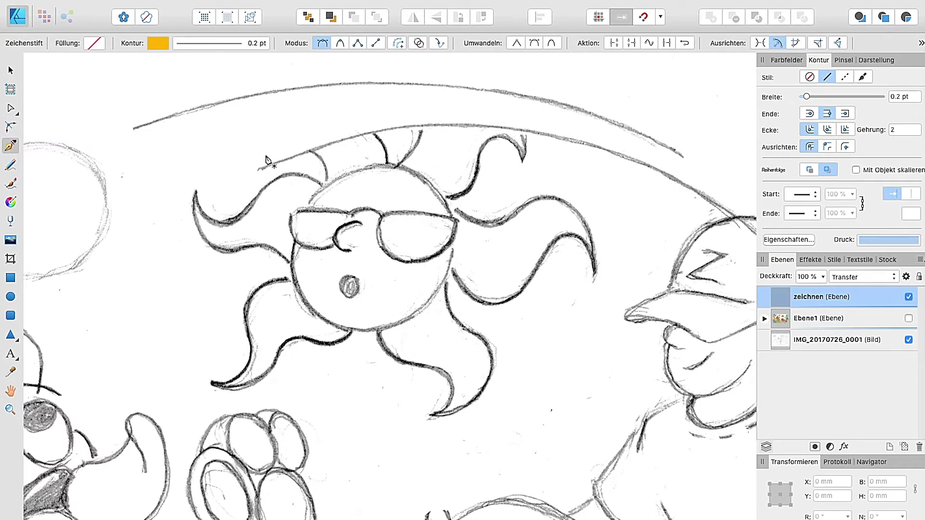
# Set a 0.3 pt stroke and start the path at the glasses along the ray's upper edge
pyautogui.click(867, 242)
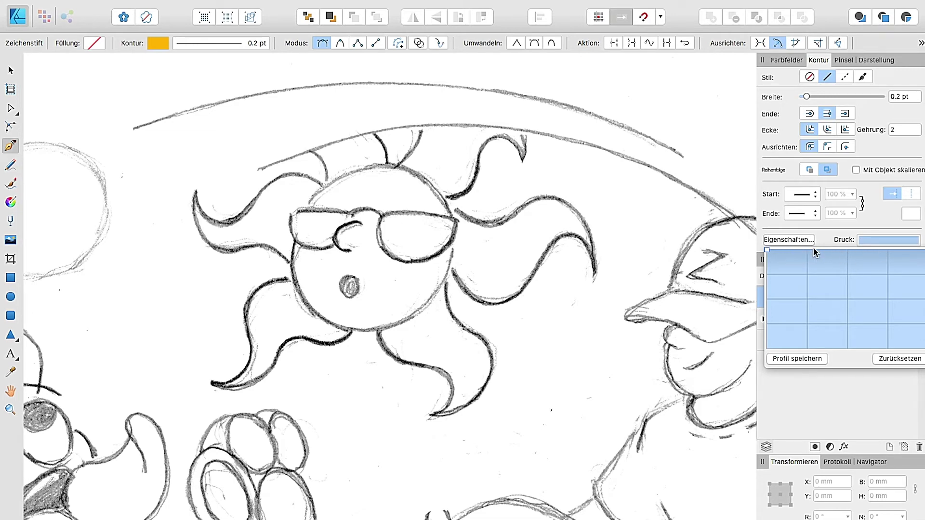
pyautogui.moveTo(806, 94); pyautogui.dragTo(807, 97)
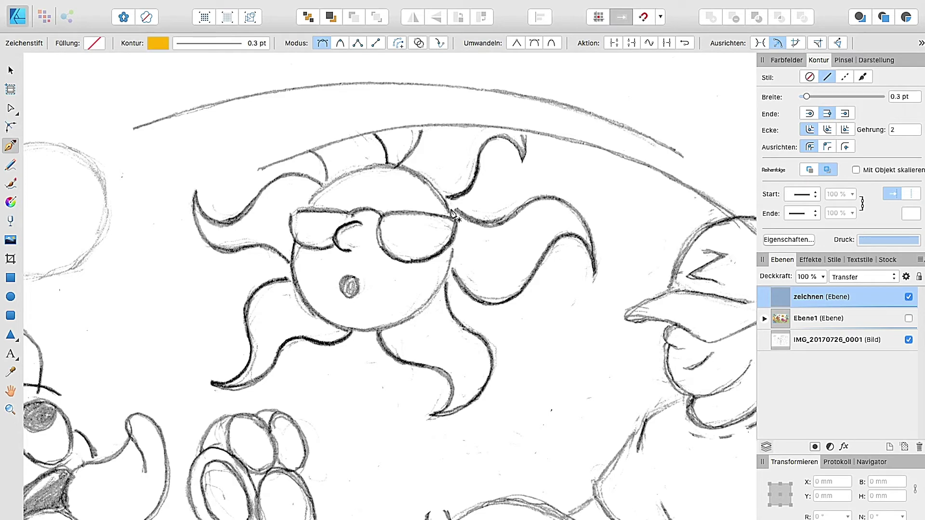
pyautogui.click(452, 209)
pyautogui.moveTo(495, 223); pyautogui.dragTo(521, 227)
pyautogui.moveTo(521, 226)
pyautogui.mouseDown()
pyautogui.moveTo(584, 221)
pyautogui.moveTo(526, 225)
pyautogui.mouseUp()
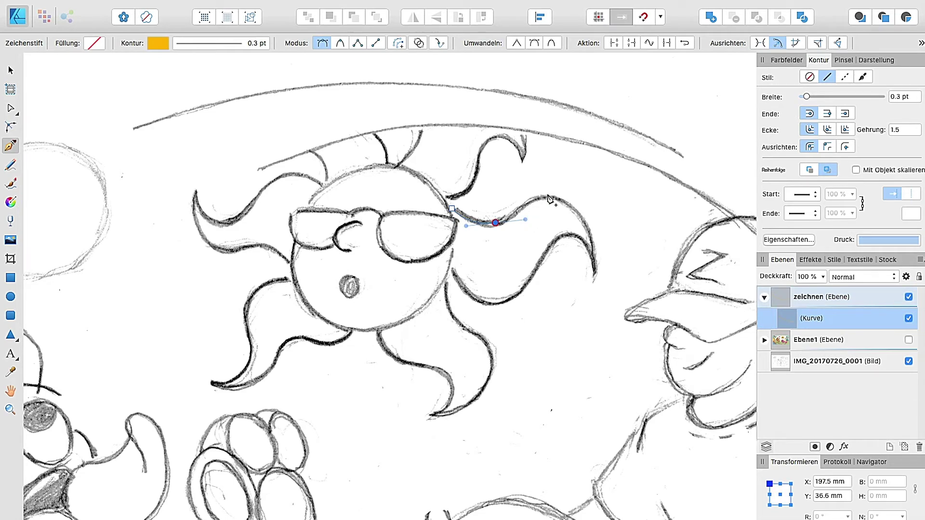
# Extend the path along the ray's upper edge to a sharp point at its tip
pyautogui.moveTo(550, 196); pyautogui.dragTo(579, 197)
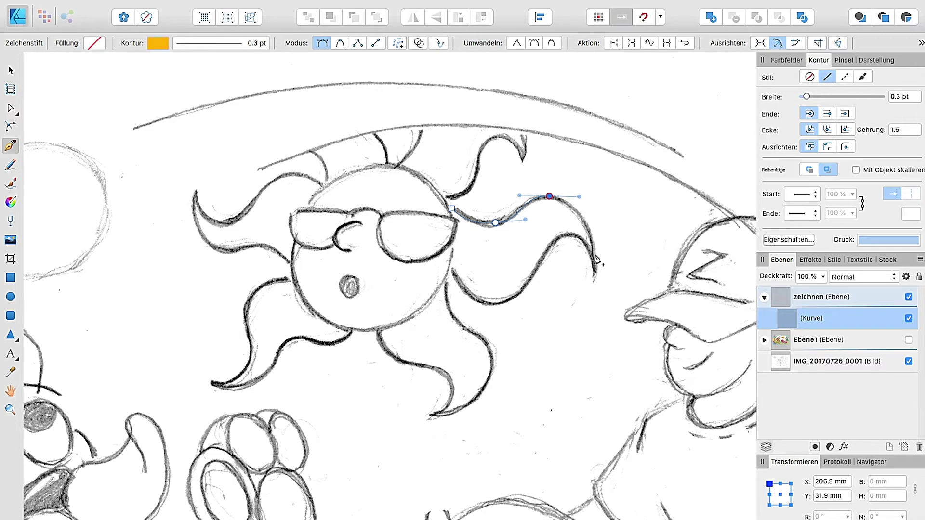
pyautogui.moveTo(597, 268); pyautogui.dragTo(598, 301)
pyautogui.moveTo(597, 301); pyautogui.dragTo(588, 296)
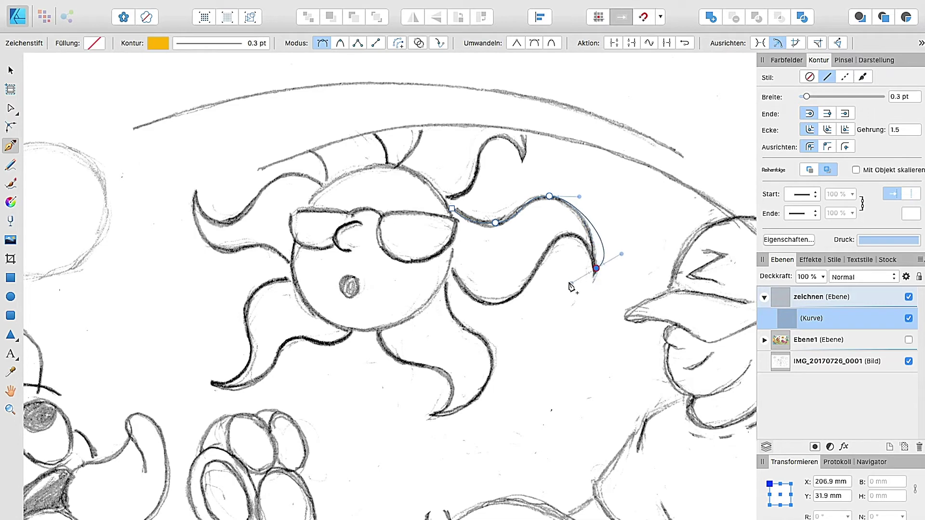
pyautogui.moveTo(602, 296); pyautogui.dragTo(597, 292)
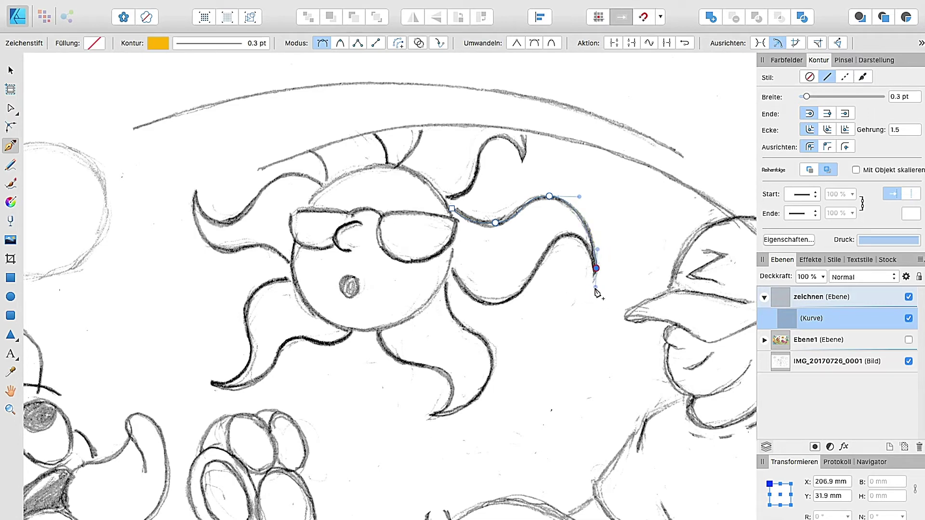
pyautogui.hotkey('ctrl', 'z')
pyautogui.click(596, 269)
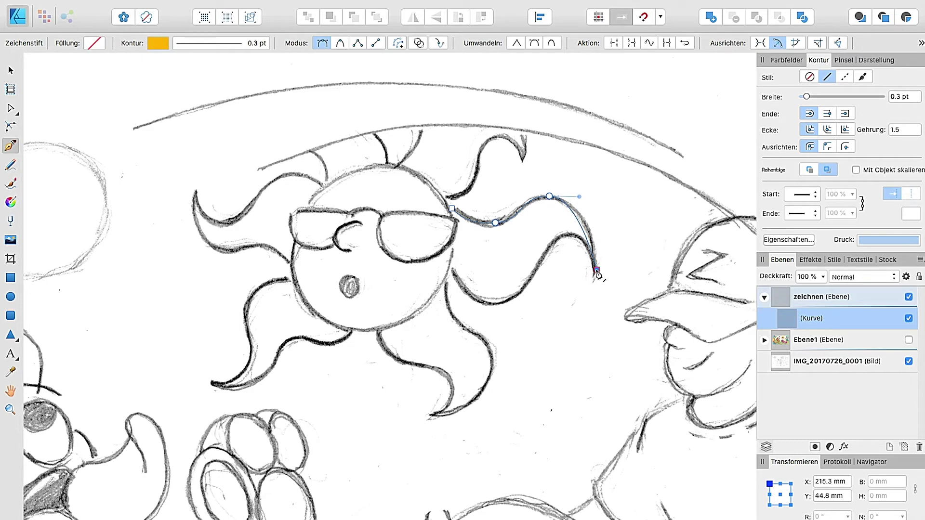
# Trace back along the ray's lower edge and end the outline at the sun's rim
pyautogui.moveTo(560, 236); pyautogui.dragTo(541, 251)
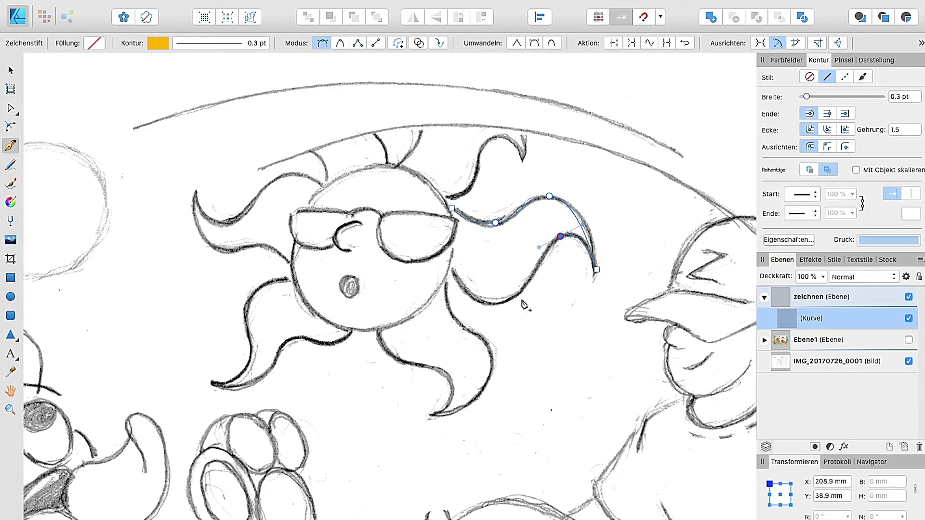
pyautogui.moveTo(512, 300); pyautogui.dragTo(490, 311)
pyautogui.moveTo(461, 283); pyautogui.dragTo(453, 274)
pyautogui.click(451, 265)
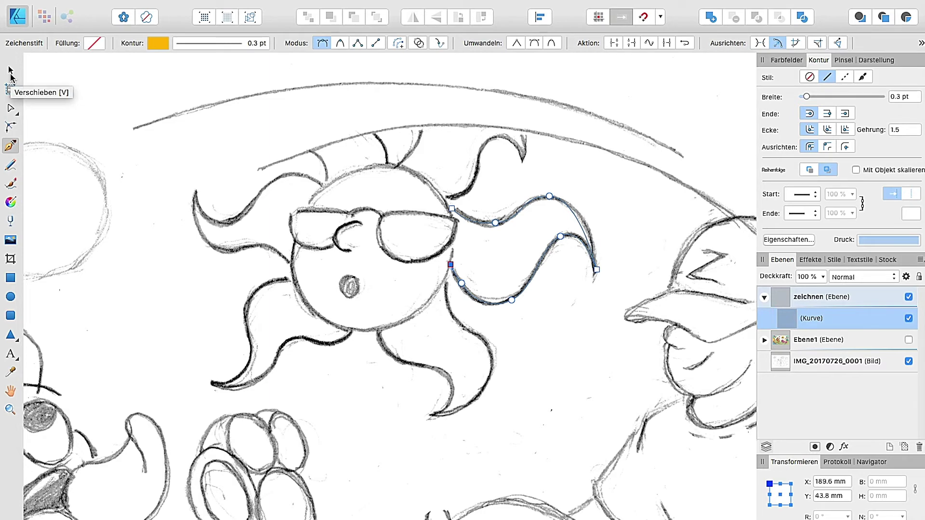
# With the Node Tool, adjust the top, tip and lower nodes so the curve hugs the sketch
pyautogui.click(10, 72)
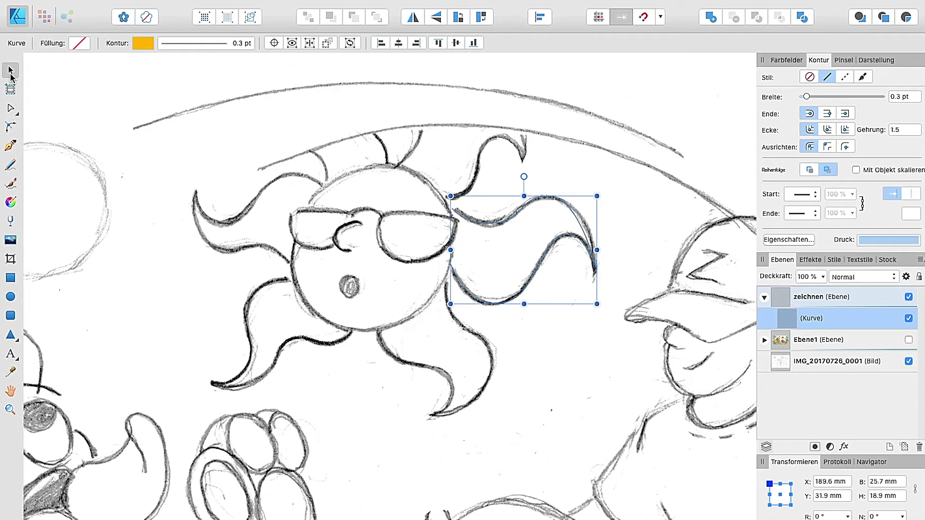
pyautogui.click(10, 109)
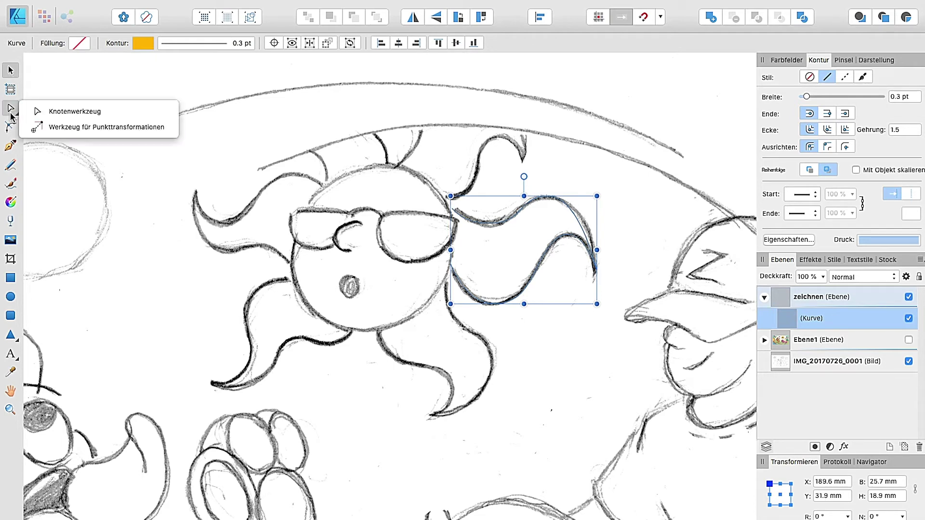
pyautogui.click(64, 114)
pyautogui.moveTo(550, 197); pyautogui.dragTo(553, 198)
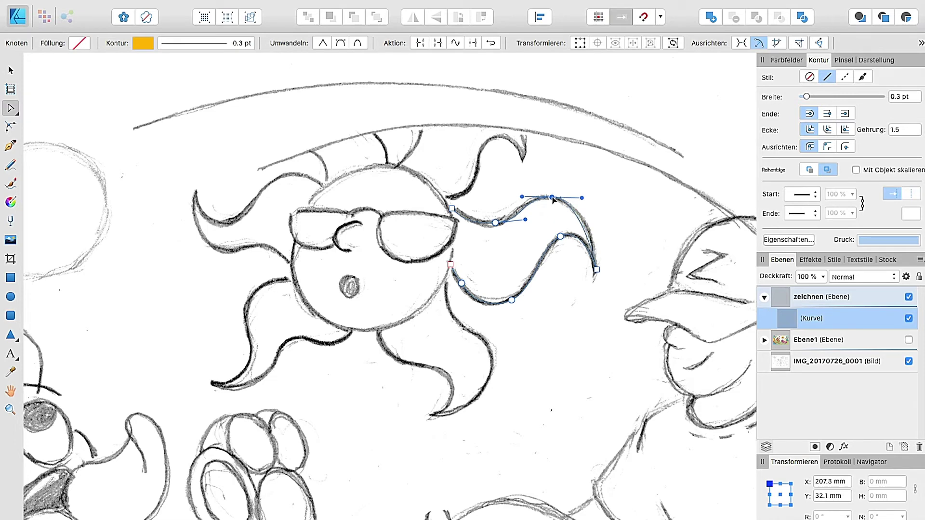
pyautogui.moveTo(587, 199); pyautogui.dragTo(593, 199)
pyautogui.click(597, 270)
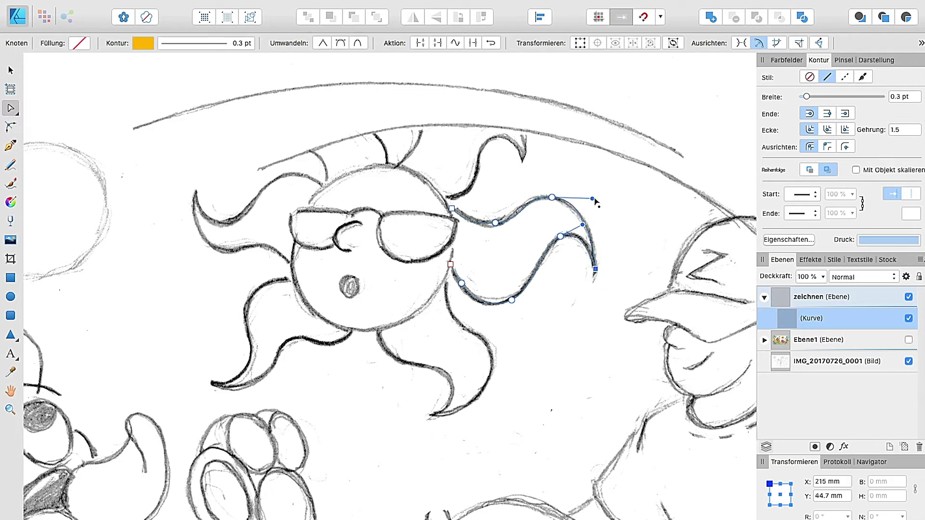
pyautogui.moveTo(593, 200); pyautogui.dragTo(595, 200)
pyautogui.moveTo(513, 302); pyautogui.dragTo(510, 304)
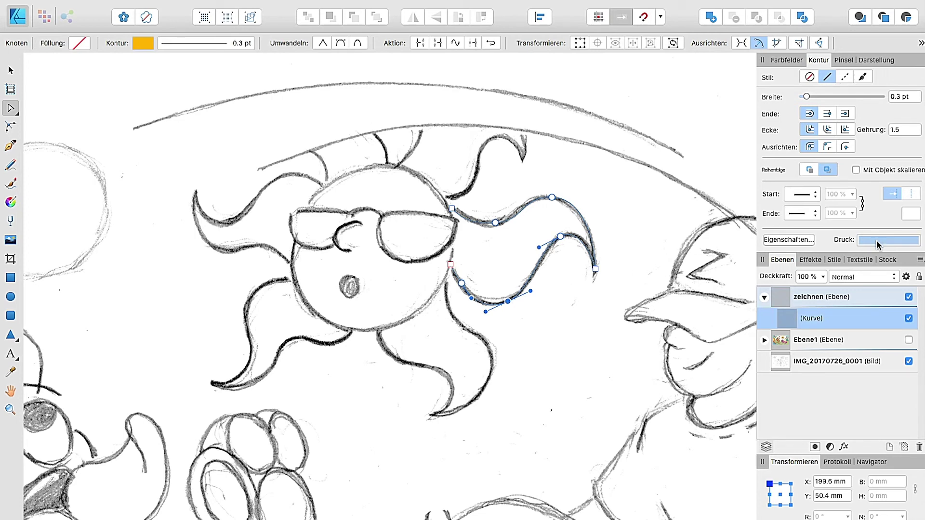
pyautogui.click(196, 45)
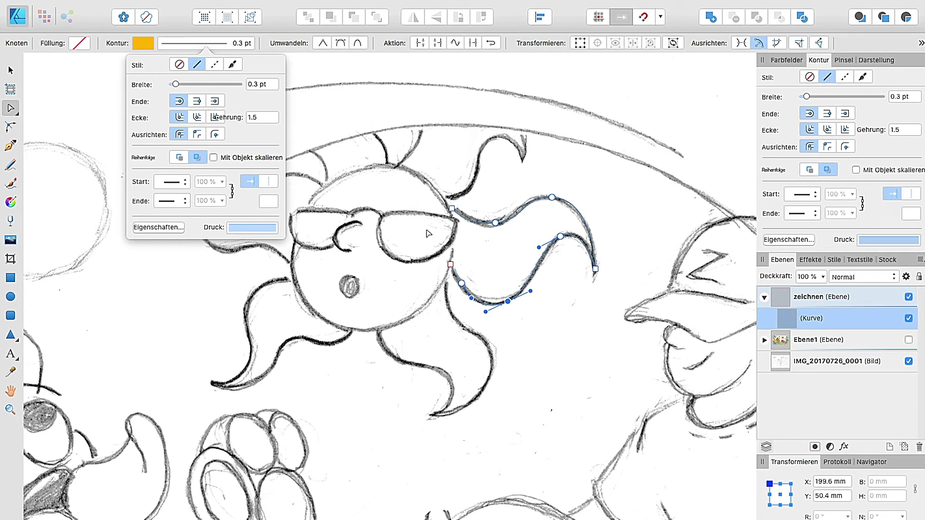
# Shape a two-swell pressure profile with a midway dip and widen the stroke to 4.5 pt
pyautogui.click(250, 232)
pyautogui.moveTo(229, 239)
pyautogui.mouseDown()
pyautogui.moveTo(232, 328)
pyautogui.moveTo(265, 283)
pyautogui.mouseUp()
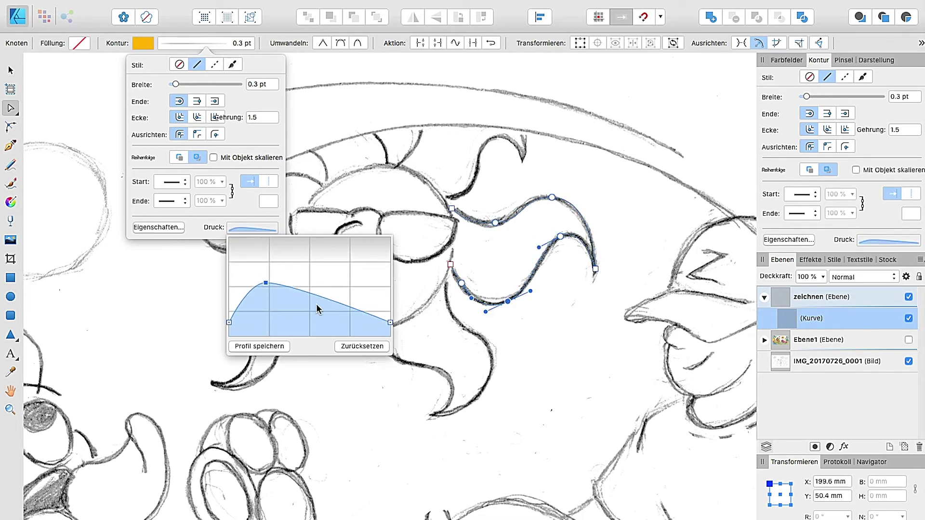
pyautogui.moveTo(352, 310); pyautogui.dragTo(364, 270)
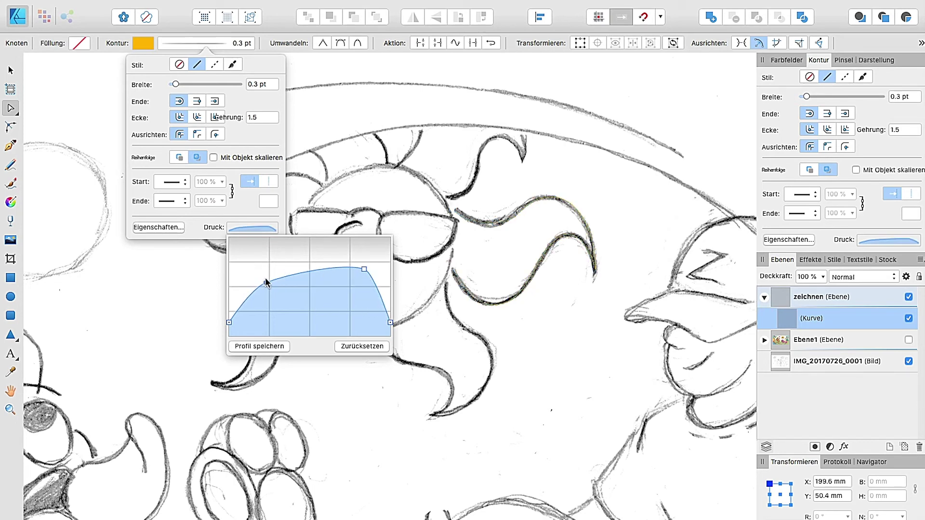
pyautogui.moveTo(265, 283); pyautogui.dragTo(266, 259)
pyautogui.moveTo(229, 323); pyautogui.dragTo(229, 312)
pyautogui.moveTo(177, 83); pyautogui.dragTo(194, 86)
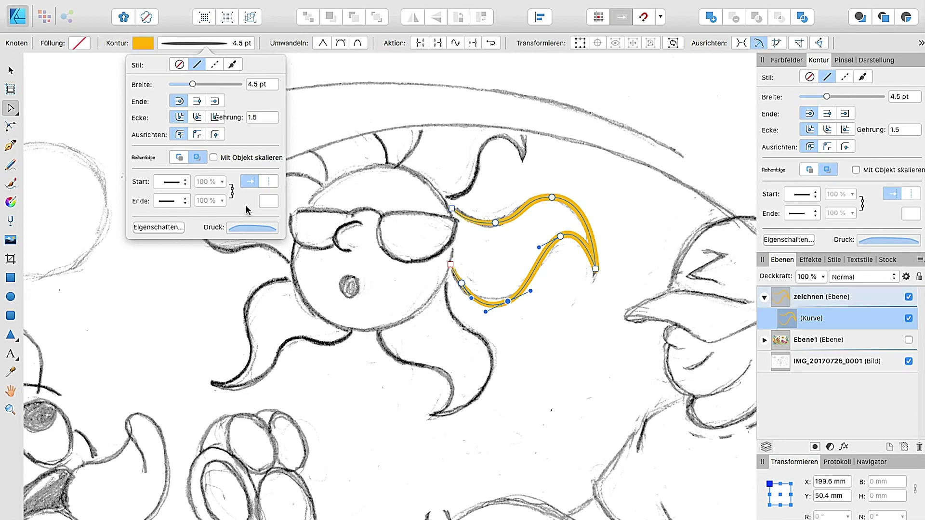
pyautogui.click(246, 228)
# Reshape the left peak and raise the second peak of the pressure curve
pyautogui.moveTo(265, 263)
pyautogui.mouseDown()
pyautogui.moveTo(265, 252)
pyautogui.moveTo(307, 257)
pyautogui.moveTo(311, 295)
pyautogui.mouseUp()
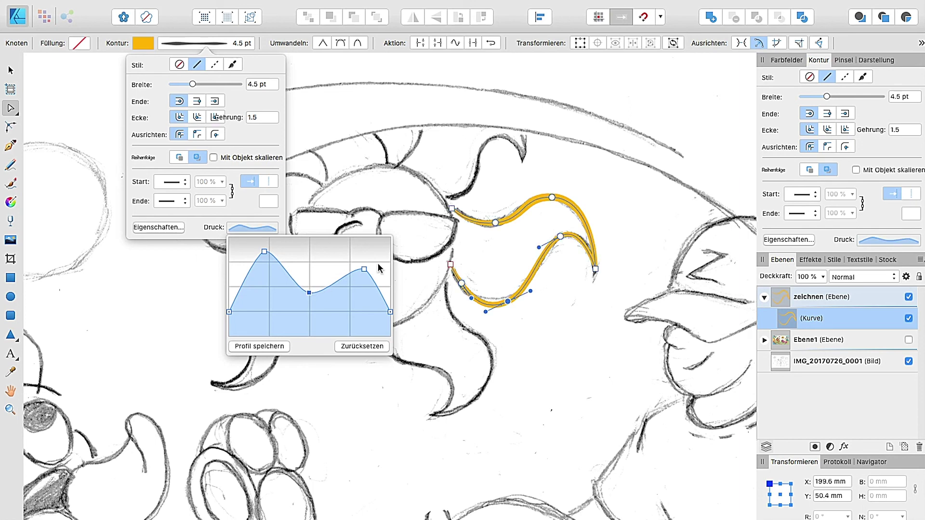
pyautogui.moveTo(364, 269); pyautogui.dragTo(365, 260)
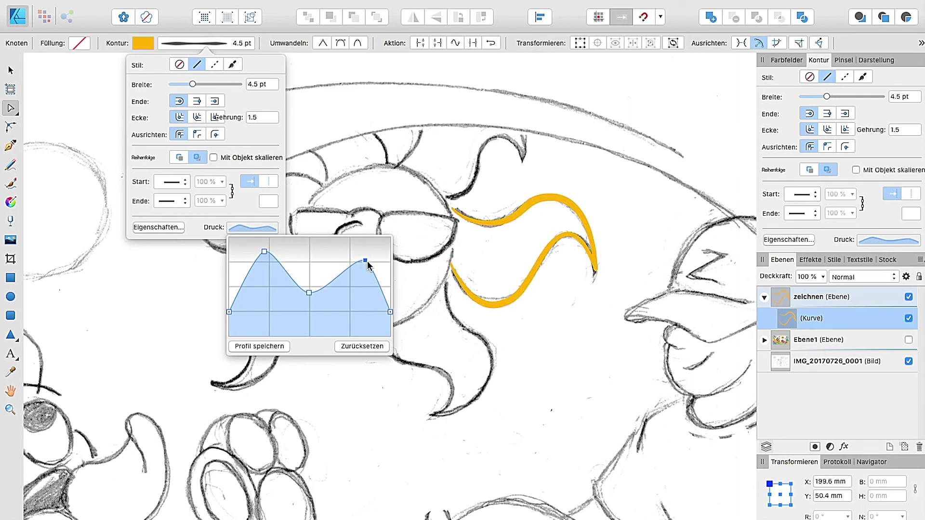